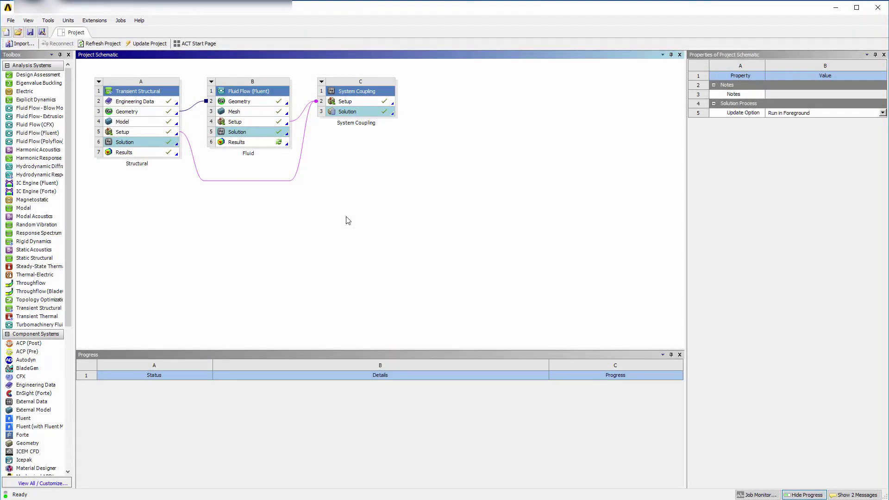
double_click(353, 102)
left_click(129, 190)
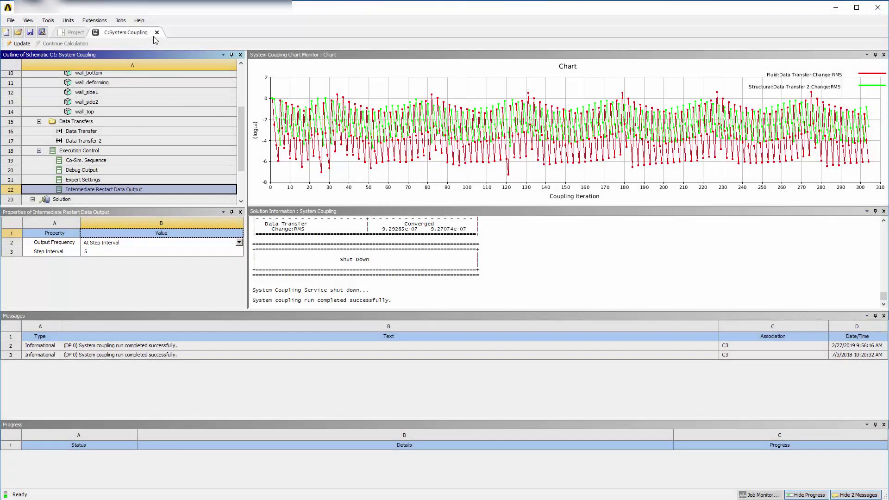
left_click(157, 33)
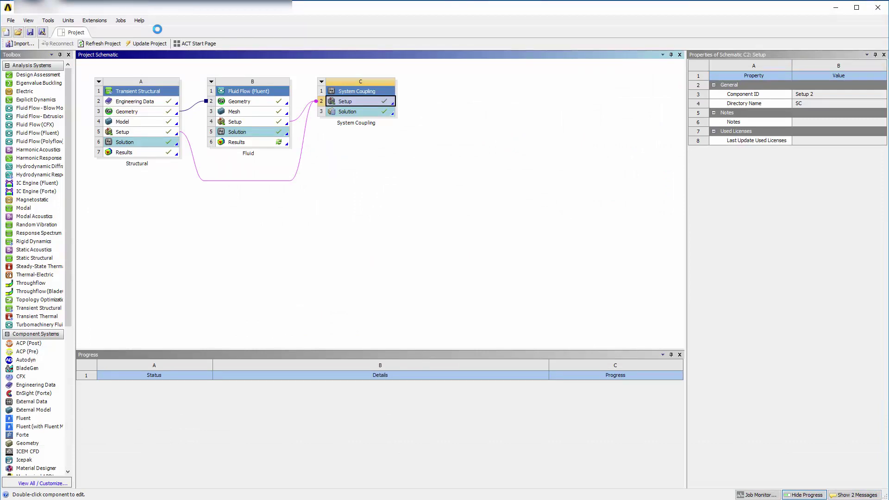
In Structural Analysis Settings, set Restart Type to Manual from Load Step 50, Substep 1.
double_click(137, 132)
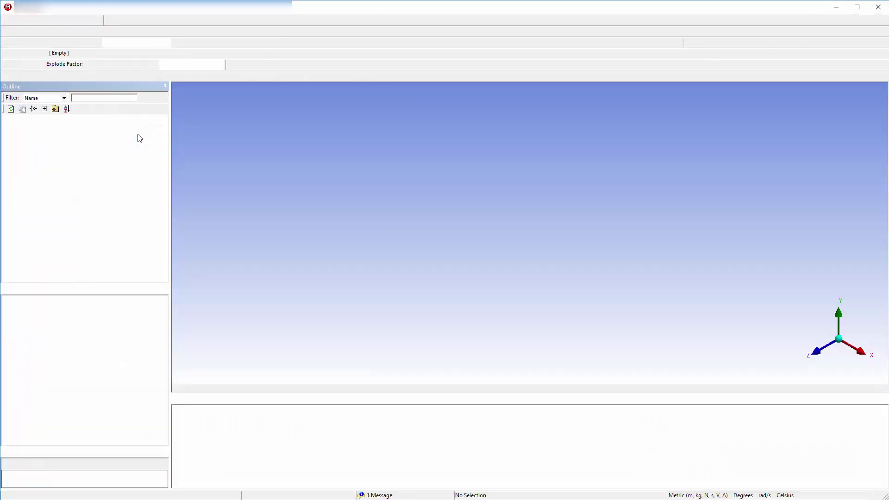
left_click(83, 193)
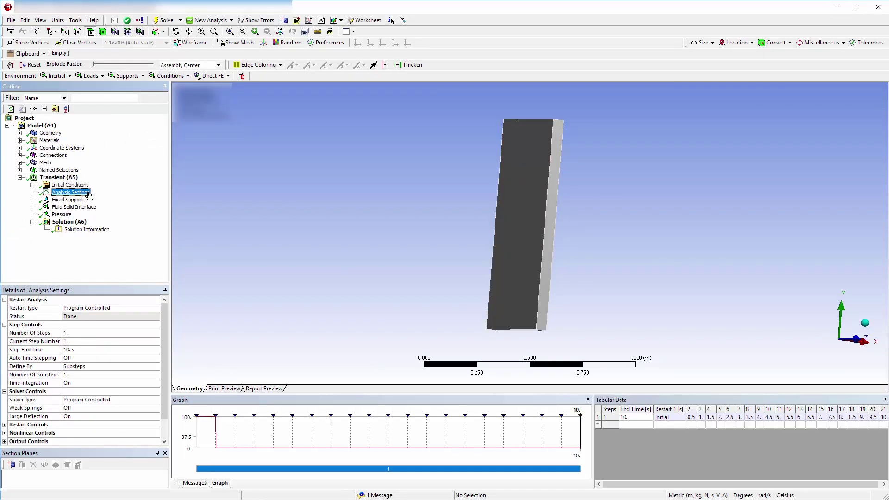
left_click(104, 308)
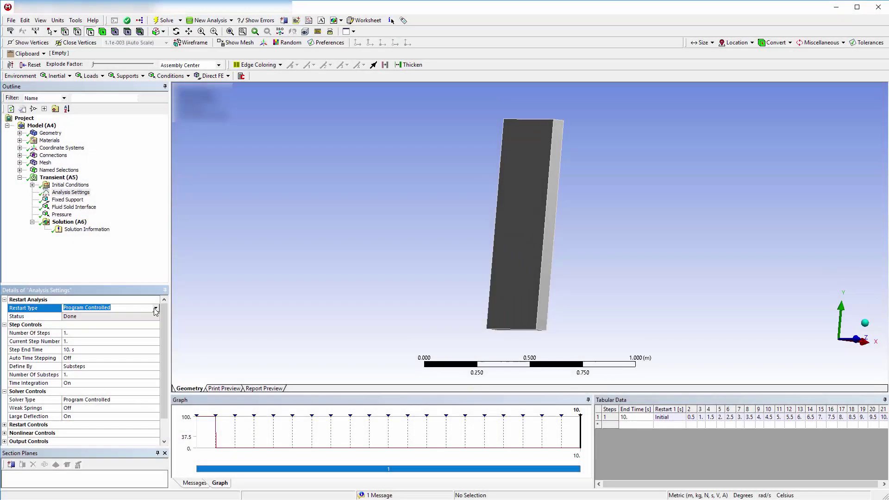
left_click(154, 308)
left_click(101, 321)
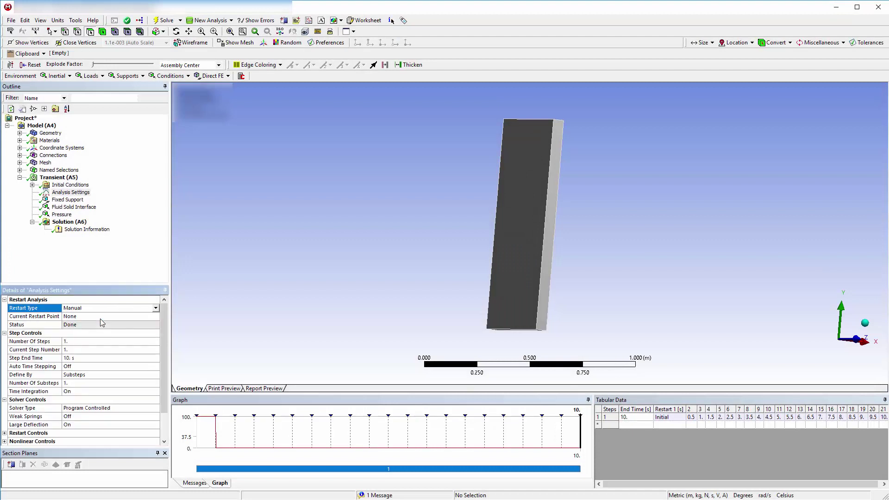
left_click(70, 316)
left_click(155, 317)
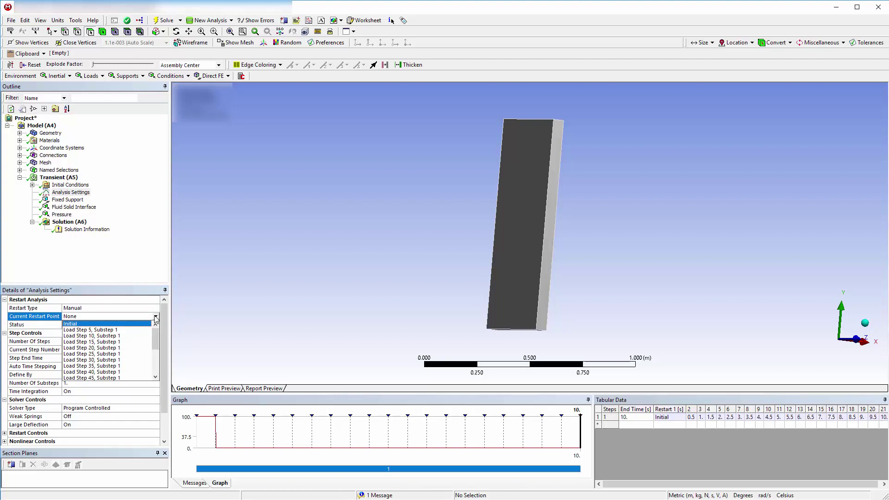
scroll(132, 348, "down", 1)
left_click(111, 367)
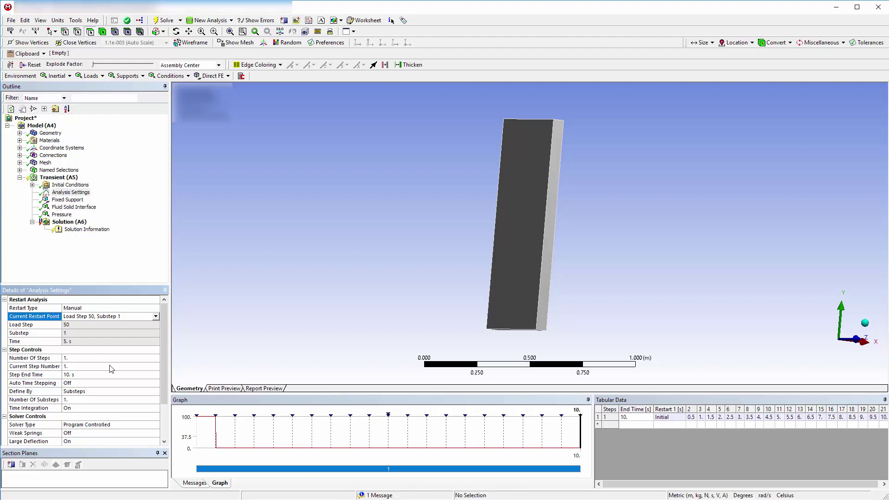
left_click(11, 21)
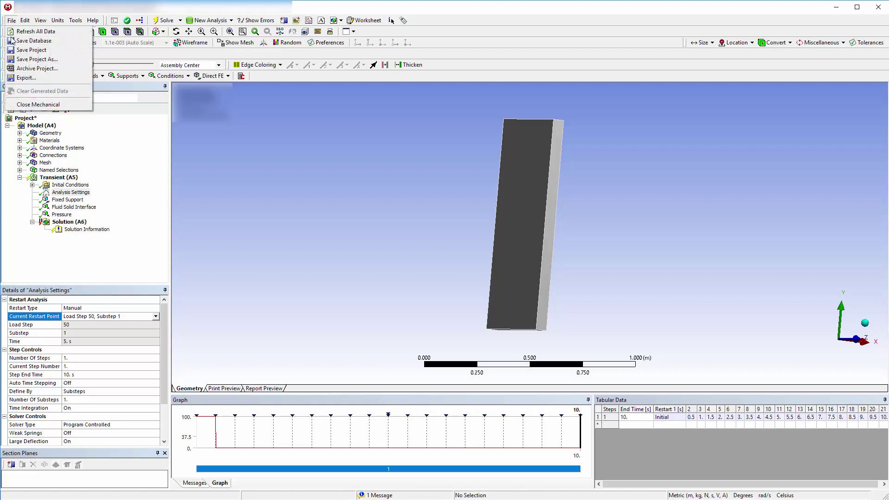
Close Mechanical and update the Structural Setup cell in the project schematic.
left_click(38, 104)
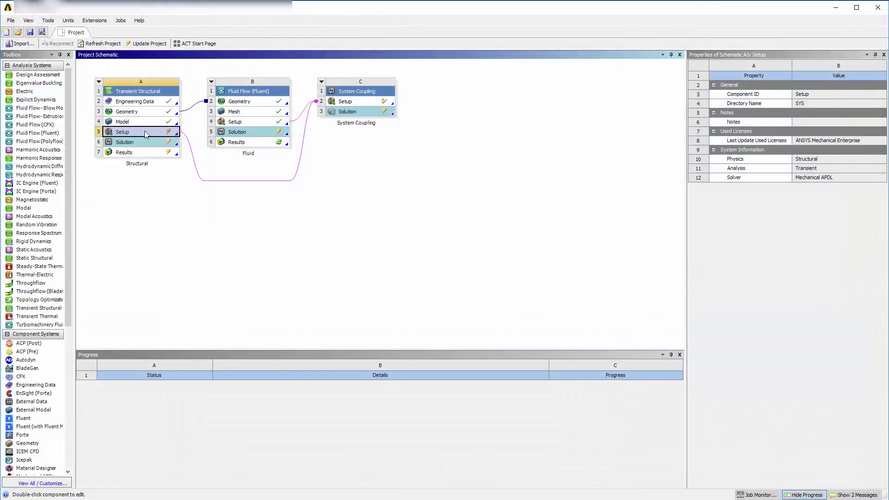
right_click(145, 130)
left_click(164, 196)
In Fluent, read the solution file saved at 50 time steps (5 s).
double_click(235, 133)
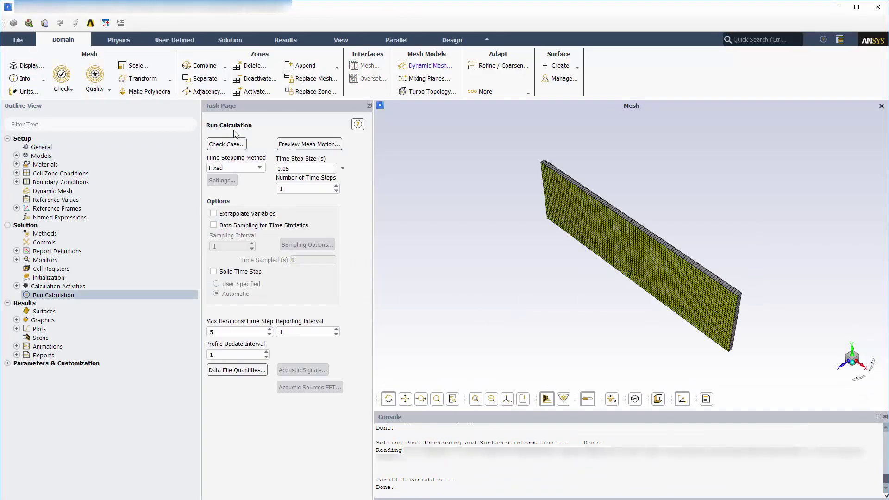
left_click(26, 43)
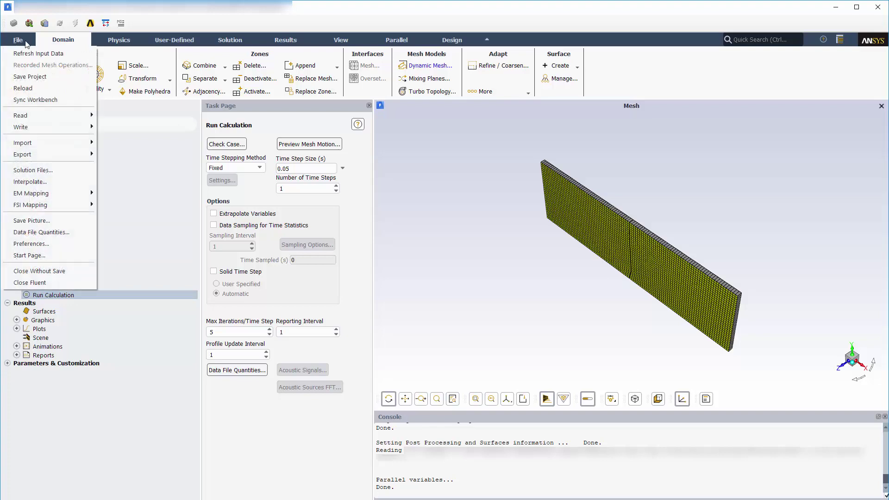
left_click(33, 170)
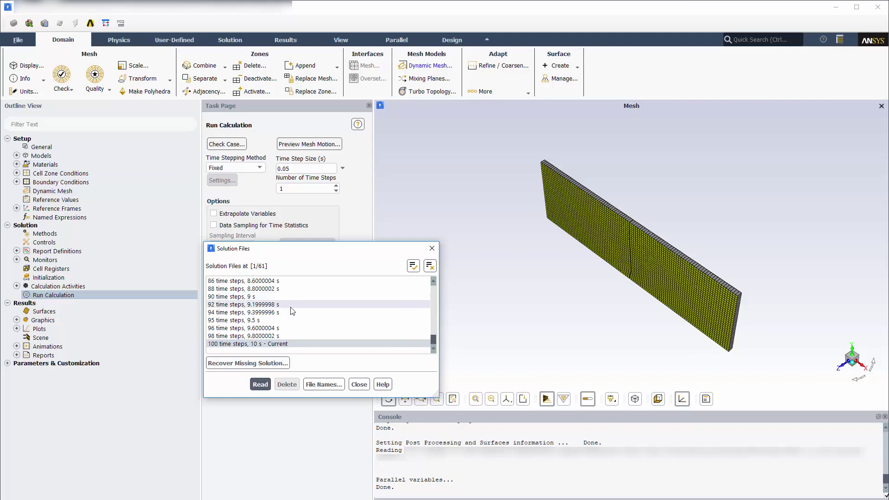
left_click(281, 343, "ctrl")
scroll(281, 332, "up", 2)
scroll(281, 332, "up", 3)
scroll(280, 326, "up", 2)
left_click(278, 297)
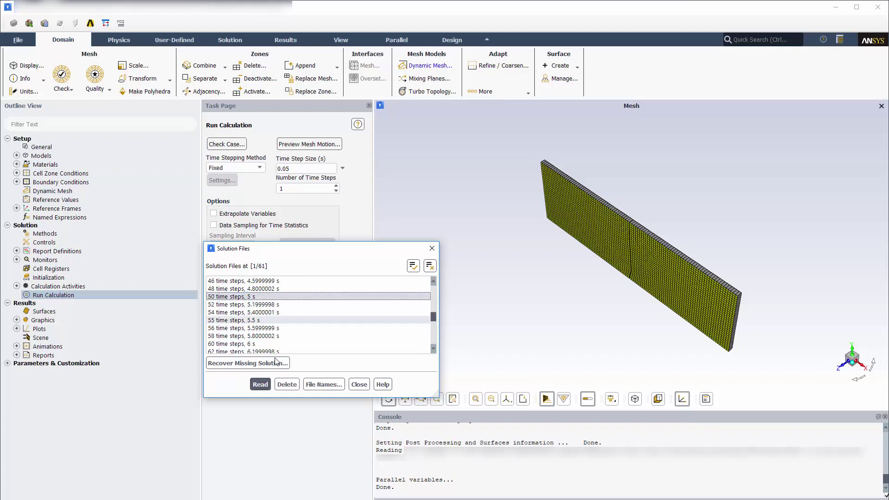
left_click(260, 384)
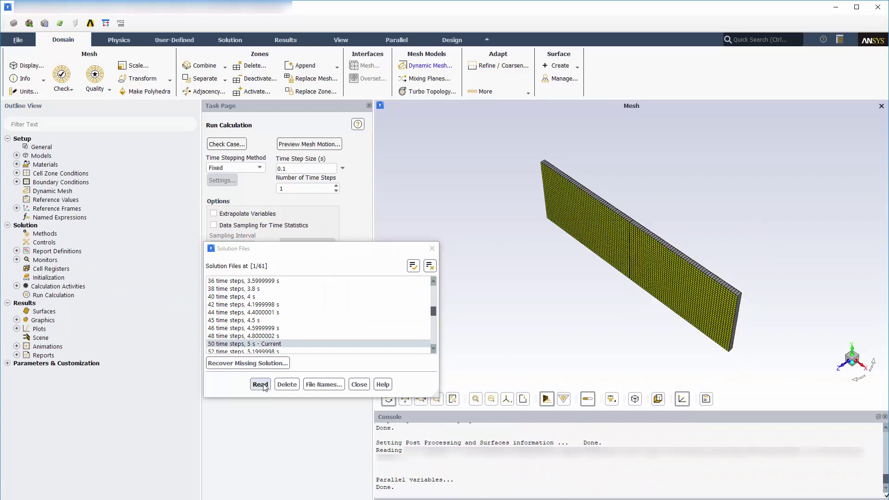
left_click(359, 385)
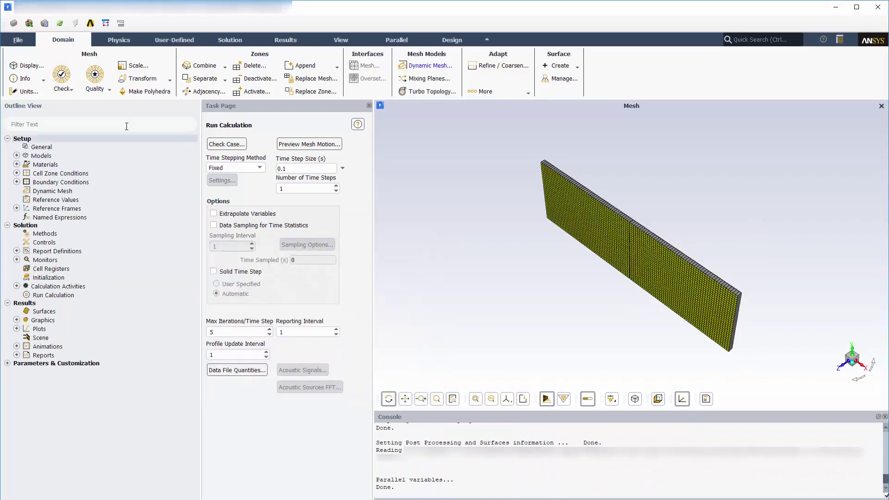
left_click(18, 39)
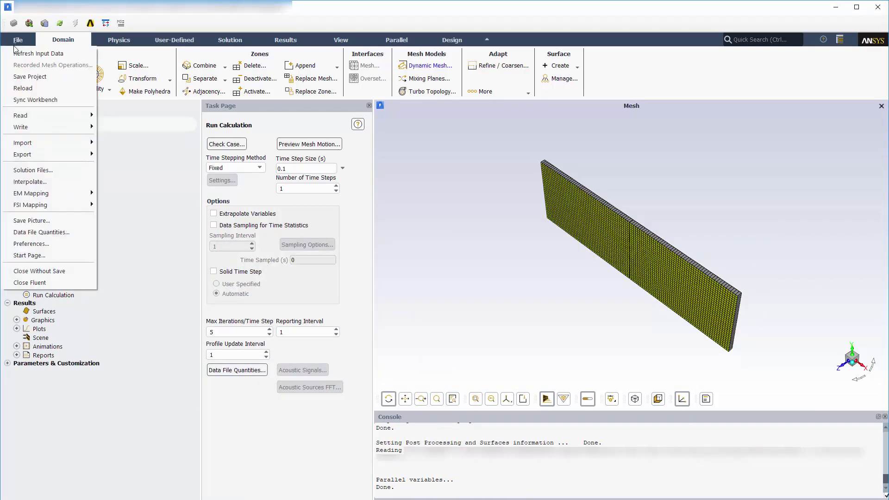
Close Fluent and open the System Coupling setup, accepting the upstream data re-read.
left_click(31, 281)
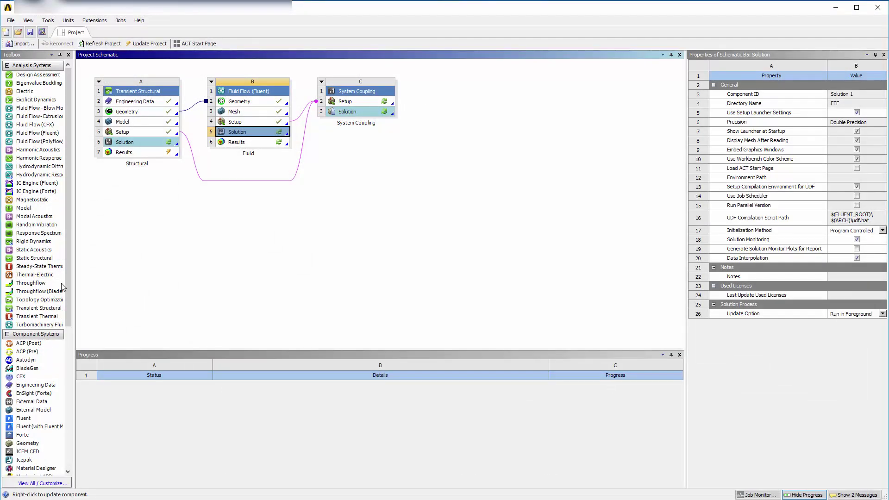
double_click(354, 106)
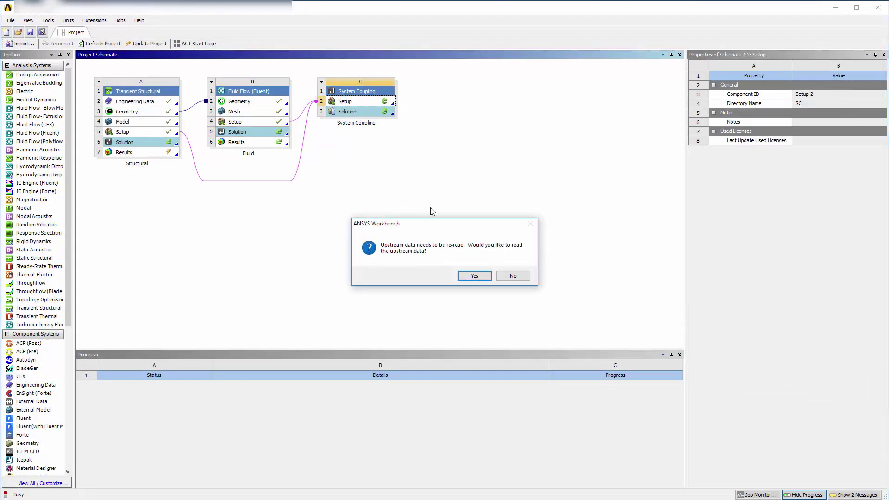
left_click(475, 276)
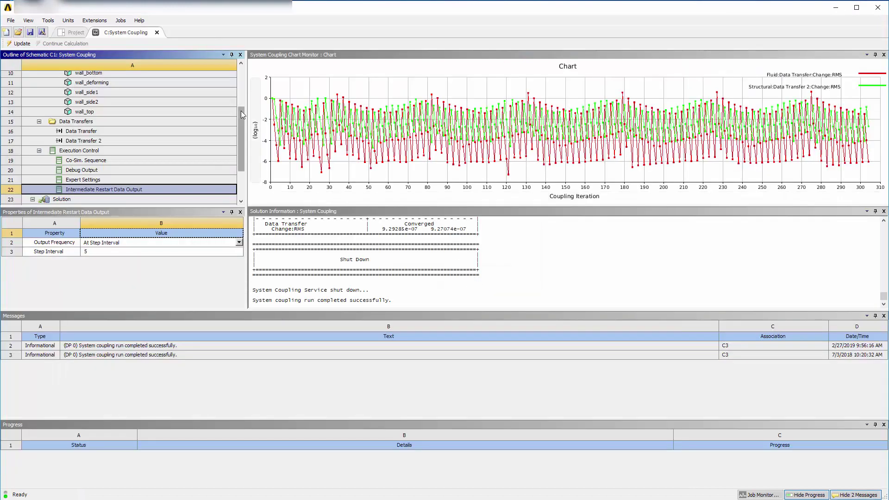
left_click_drag(241, 111, 238, 72)
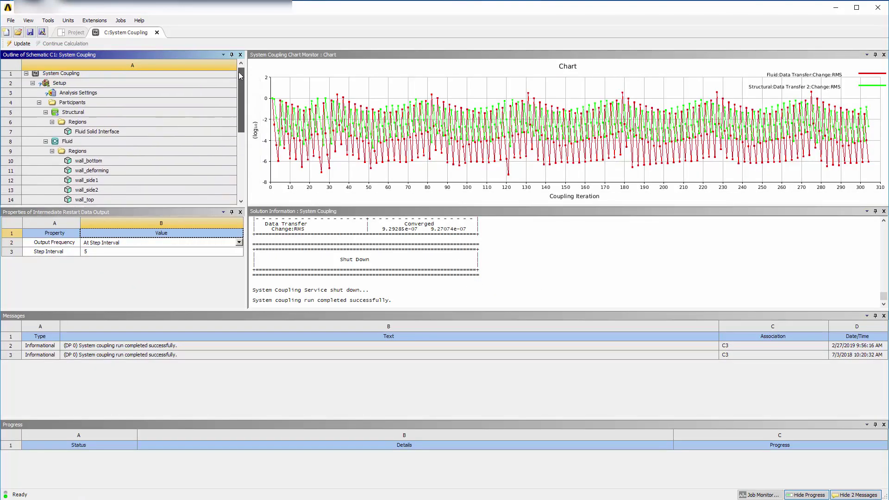
Set Coupling Initialization to Step 50, Time 5 s and edit the Step Size to 0.05.
left_click(90, 95)
left_click(232, 261)
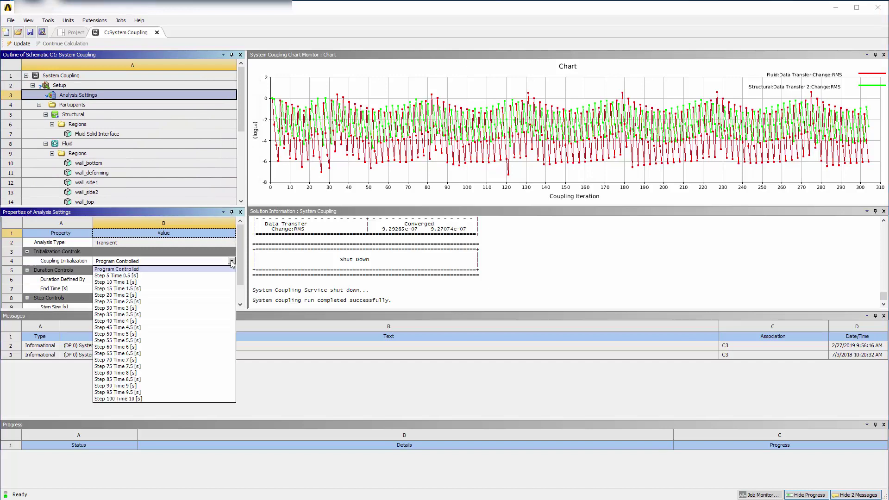
left_click(148, 334)
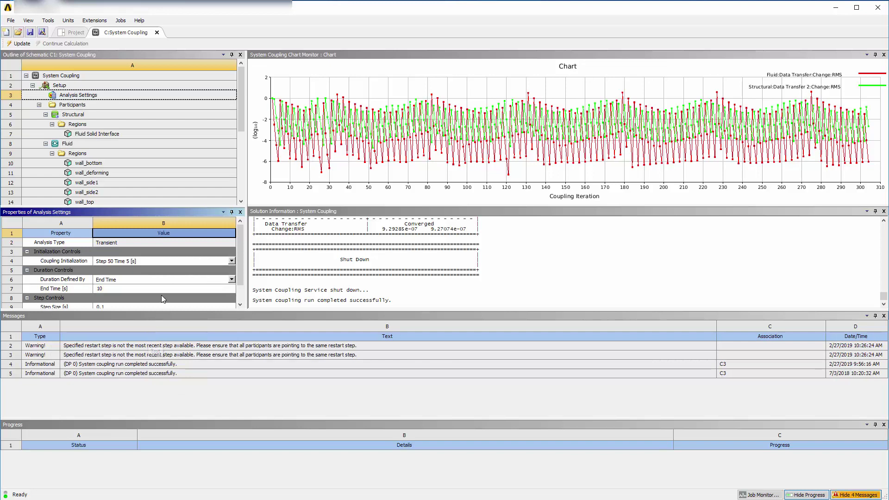
scroll(161, 295, "down", 2)
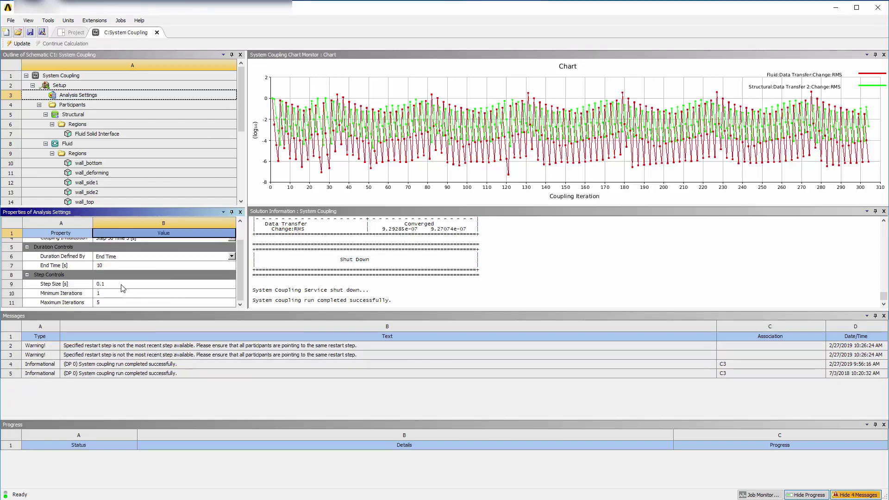
left_click(122, 285)
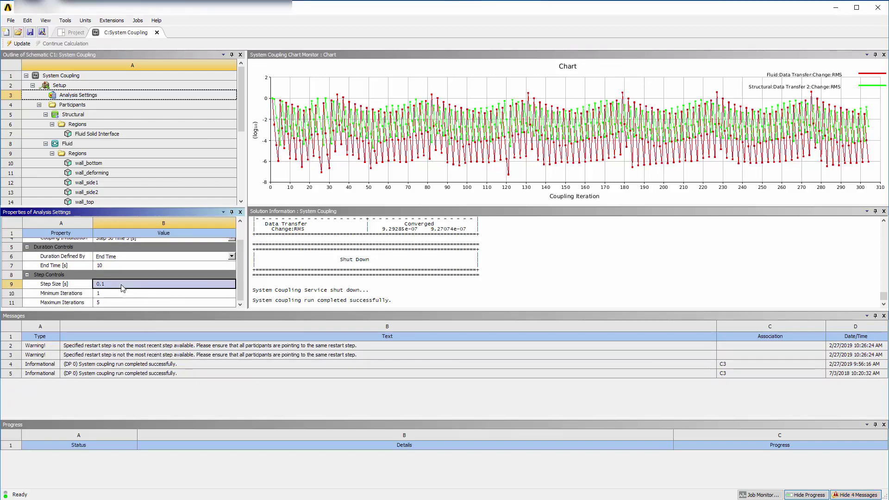
type("0.05")
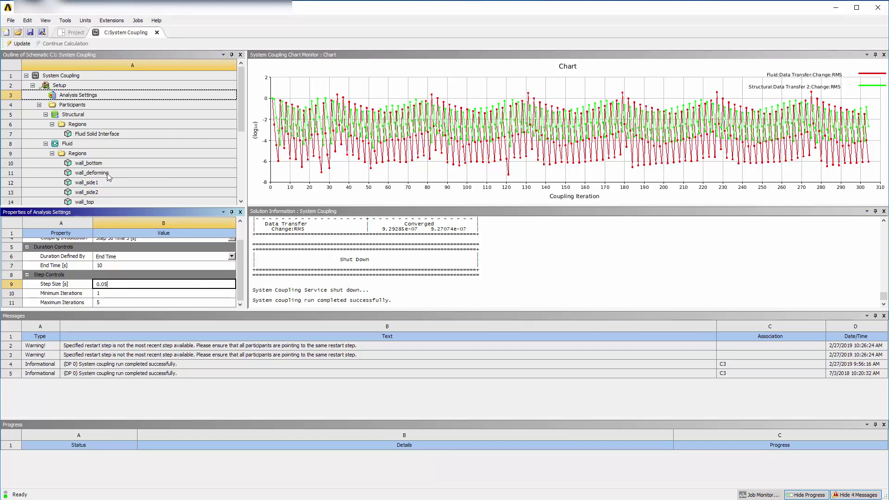
scroll(108, 178, "down", 3)
scroll(107, 178, "down", 1)
Commit the 0.05 s step size and update the System Coupling Solution from step 50.
left_click(108, 173)
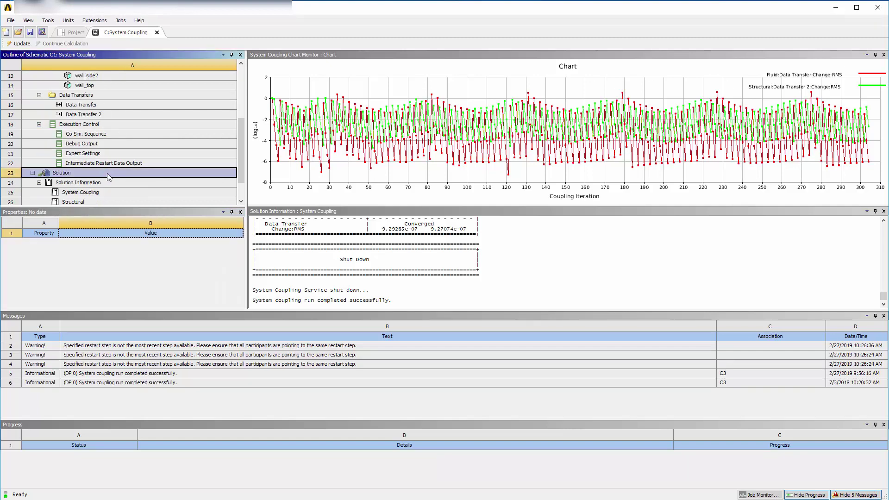
right_click(108, 174)
left_click(121, 183)
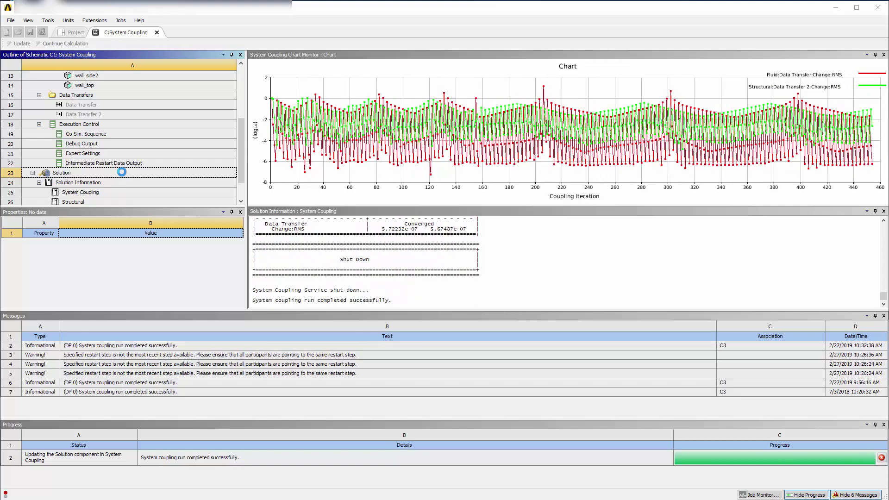
Return to the Project Schematic showing all three systems up to date.
left_click(76, 33)
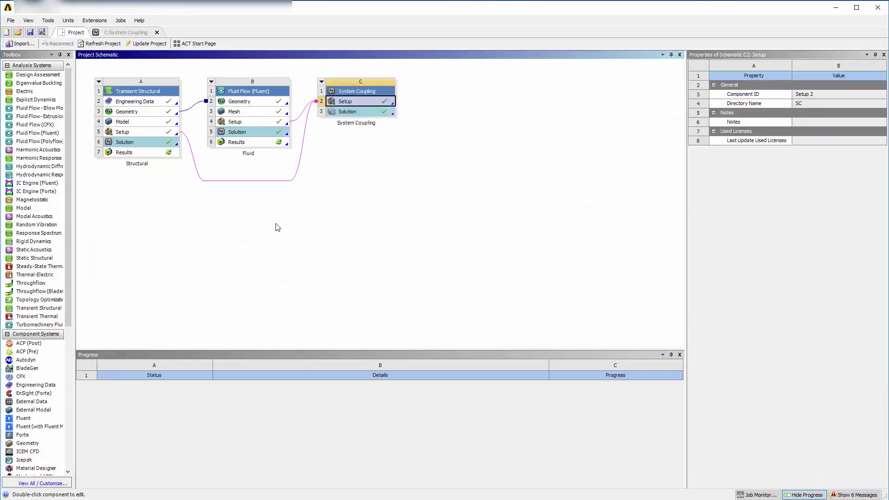